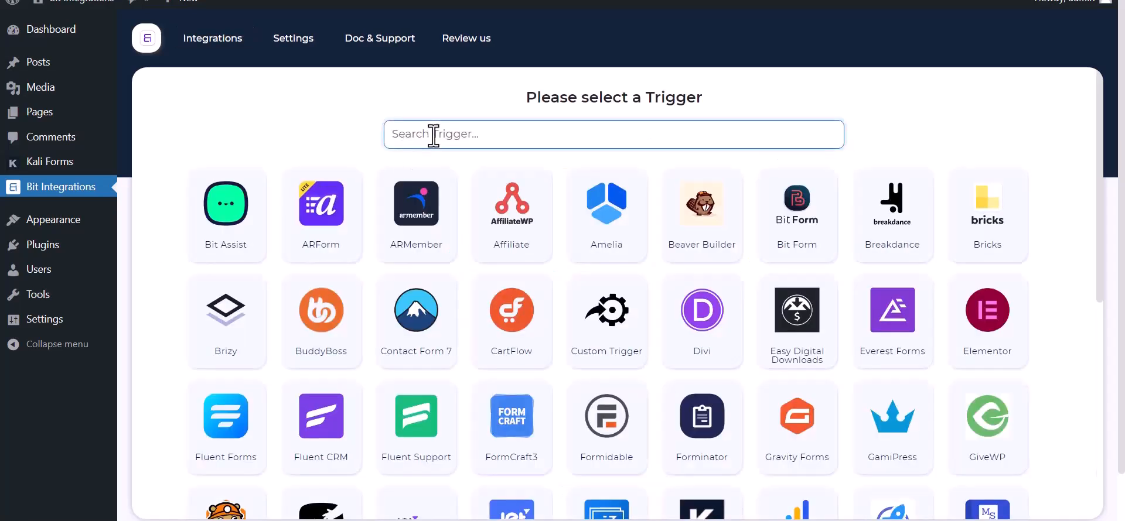
Step: Search for and select Kali Forms as the trigger, copy its webhook URL, and start fetching data
text(ka)
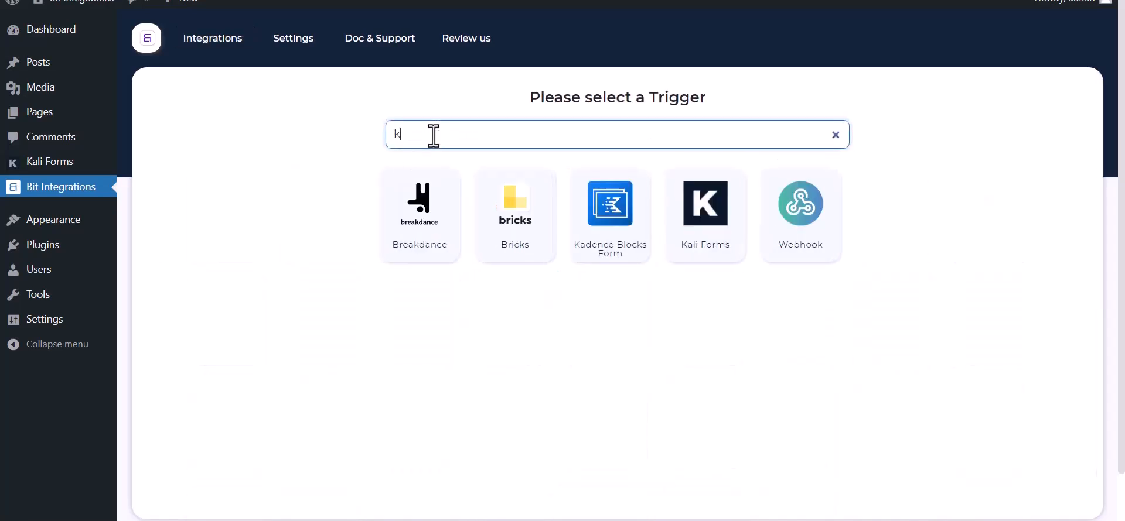
click(662, 241)
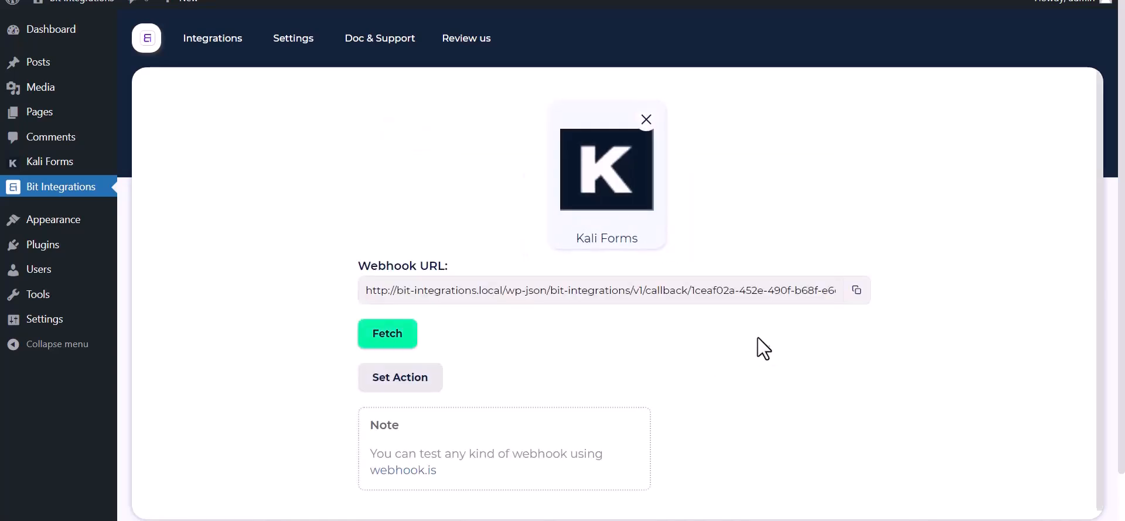
click(856, 291)
click(378, 340)
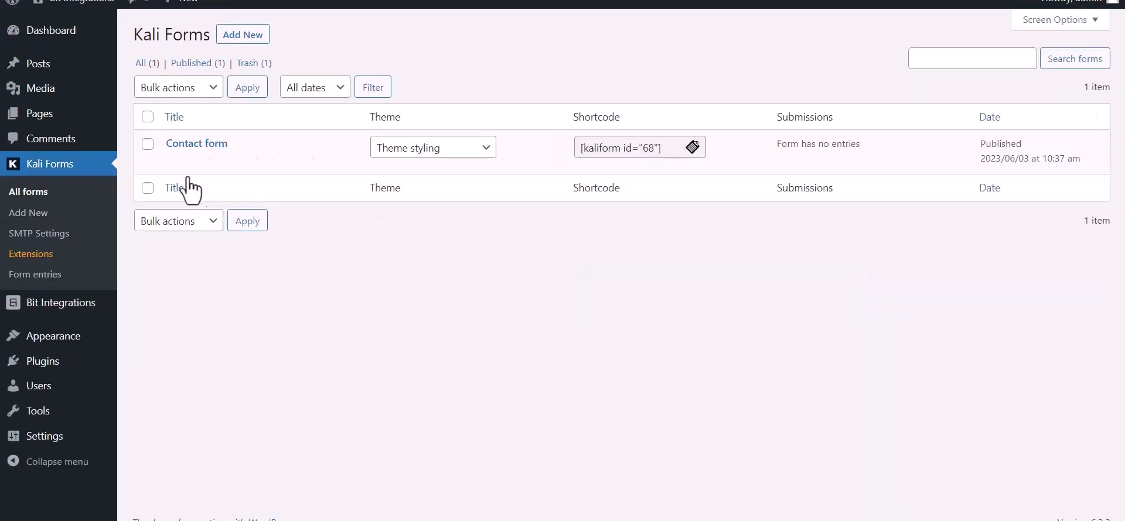
Step: Open the Contact form in Kali Forms and go to its webhook settings
click(174, 163)
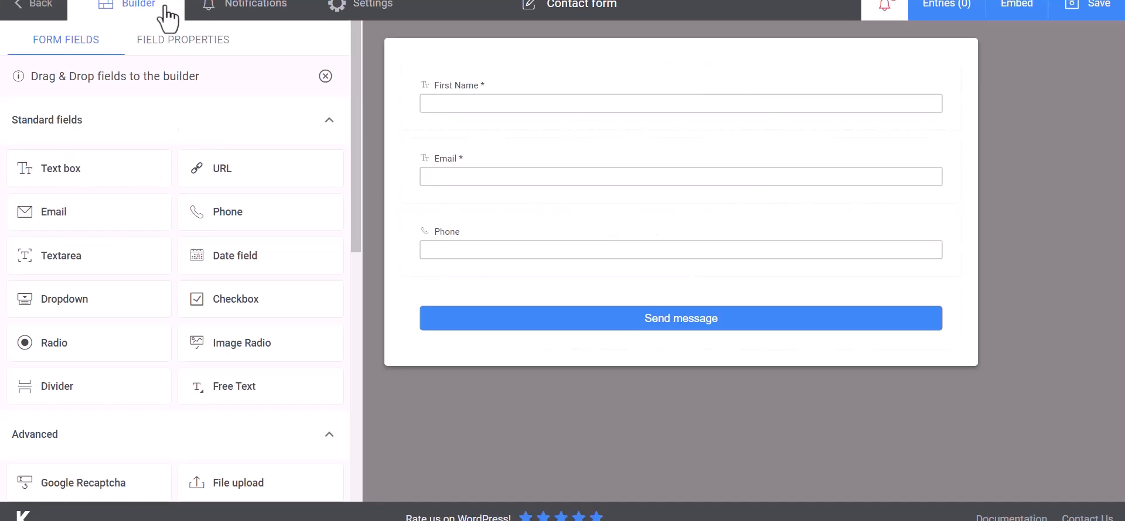
click(377, 10)
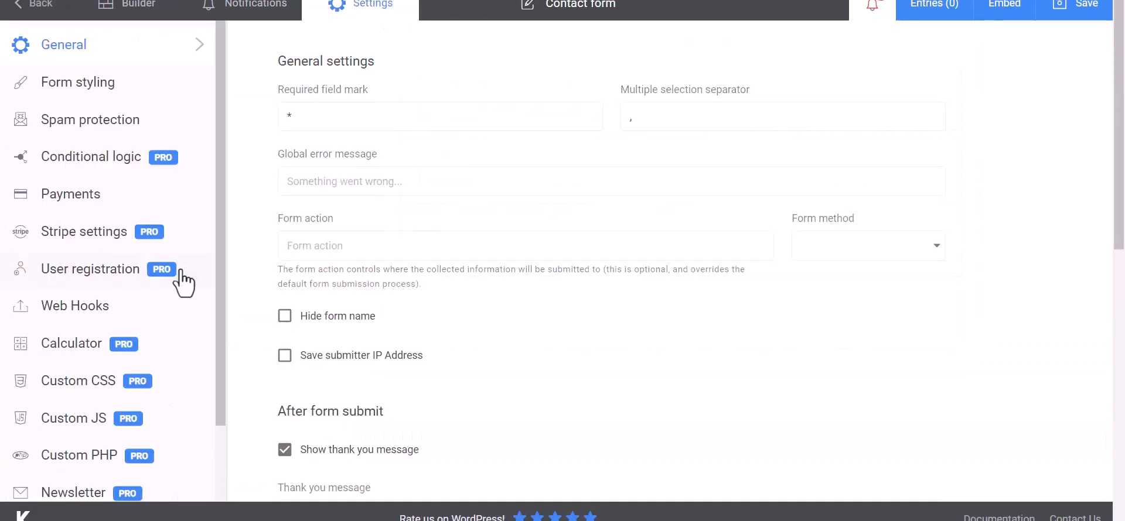
click(43, 313)
Step: Create a webhook named Bit Integrations and paste the copied callback URL as its payload URL
click(354, 119)
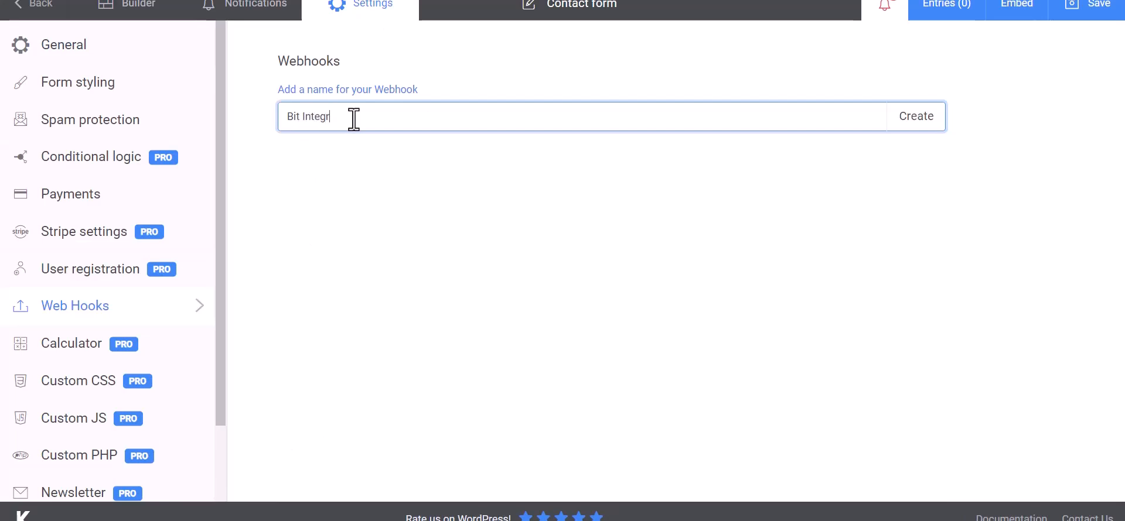
text(s)
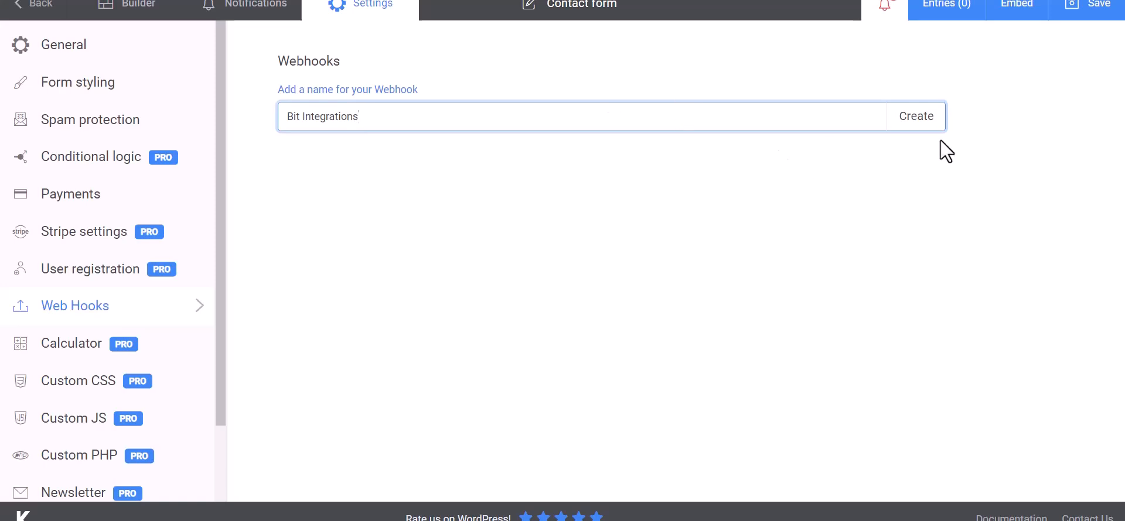
click(918, 124)
click(352, 170)
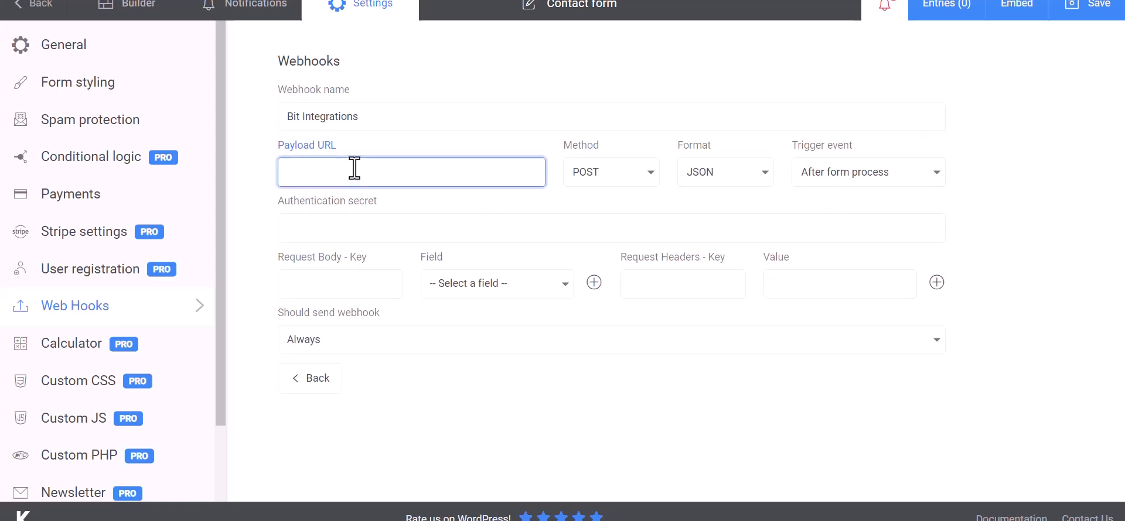
key(ctrl+v)
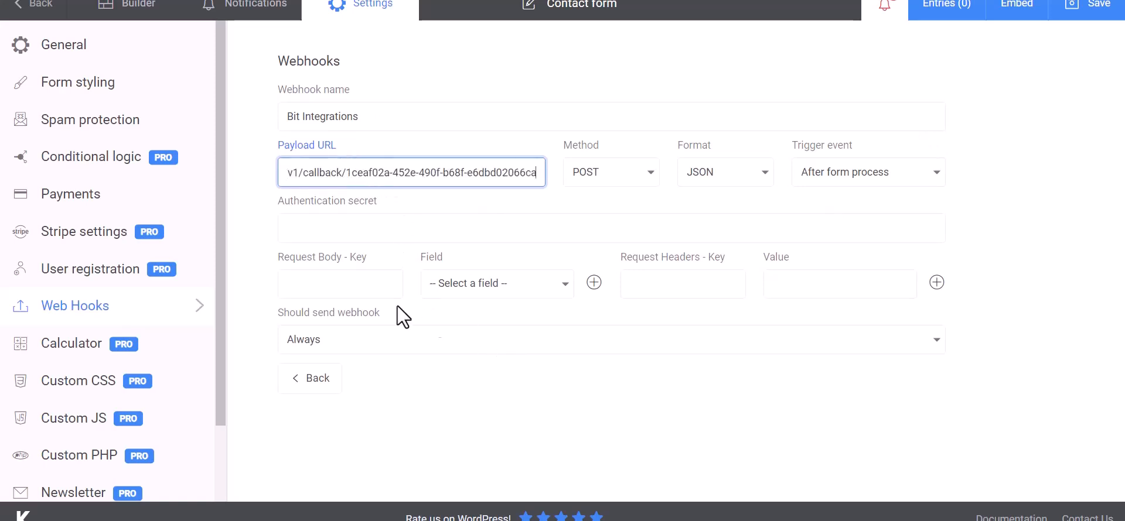
Step: Assign the First Name form field to a request body key called Name
click(351, 284)
click(469, 292)
click(473, 307)
click(367, 284)
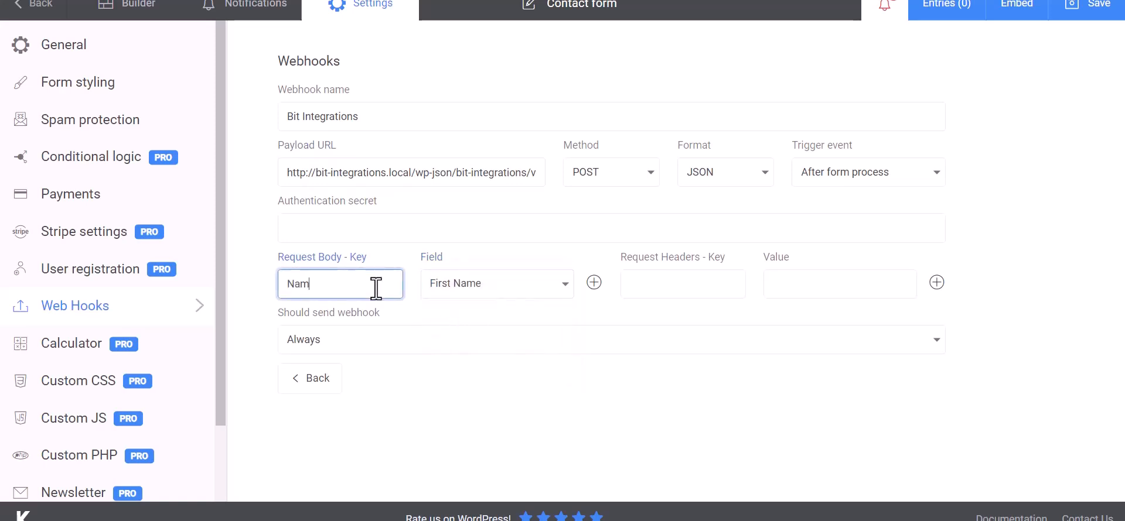
Step: Add a request body row that assigns the Email form field to the key Email
click(594, 284)
click(497, 324)
click(452, 375)
click(378, 322)
text(Email)
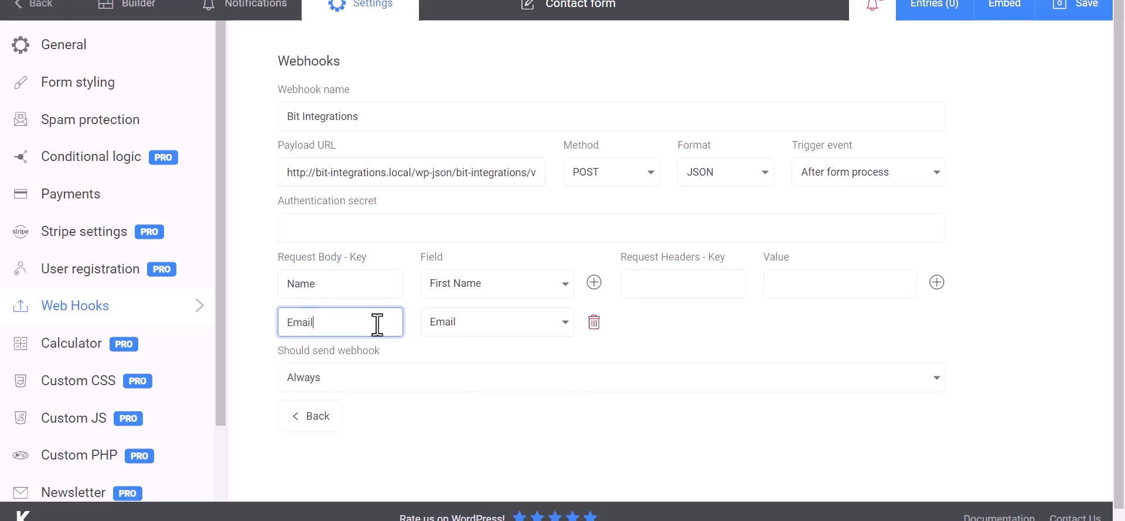
Step: Add a third request body row that assigns the Phone form field to the key Phone
click(594, 284)
click(565, 363)
click(457, 440)
click(353, 369)
text(P)
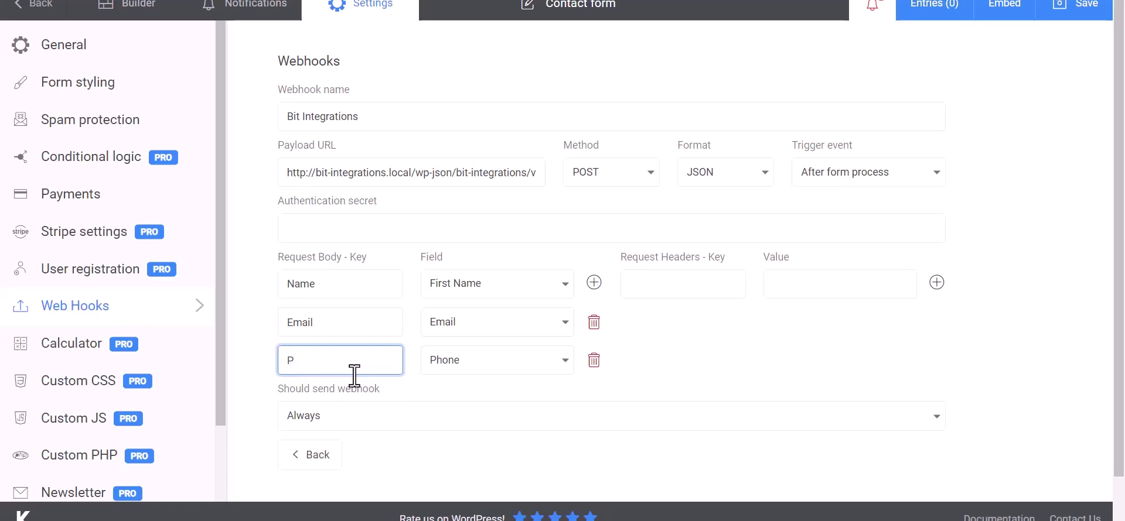
text(hone)
click(590, 258)
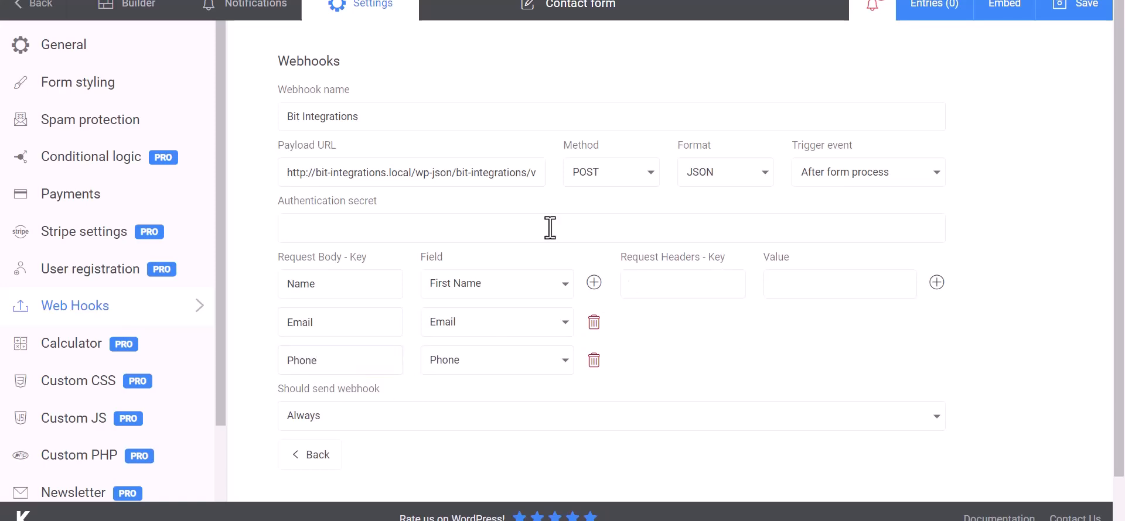
Step: Save the Contact form and send a test of the Bit Integrations webhook
scroll(703, 335, down, 1)
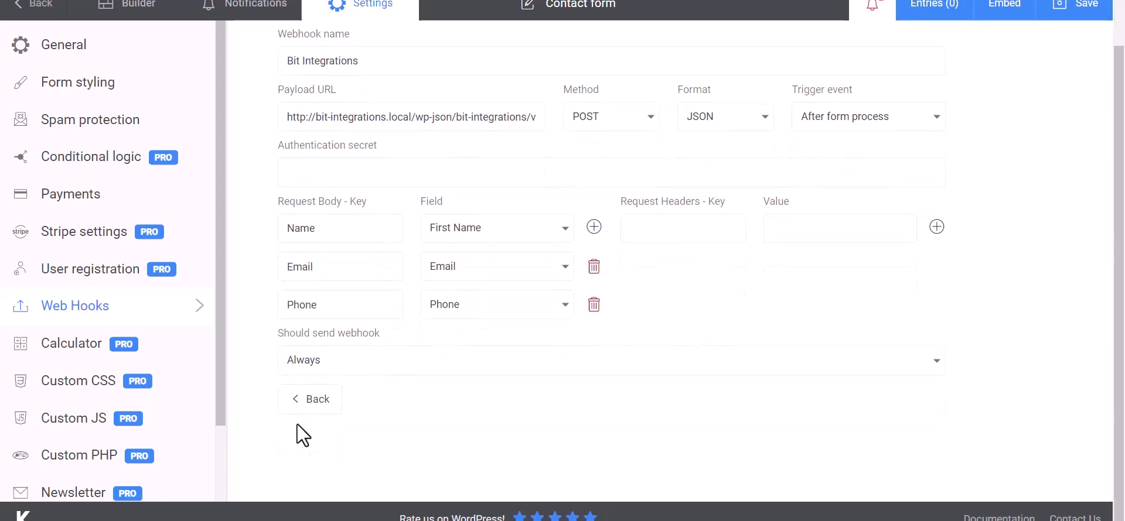
click(1080, 9)
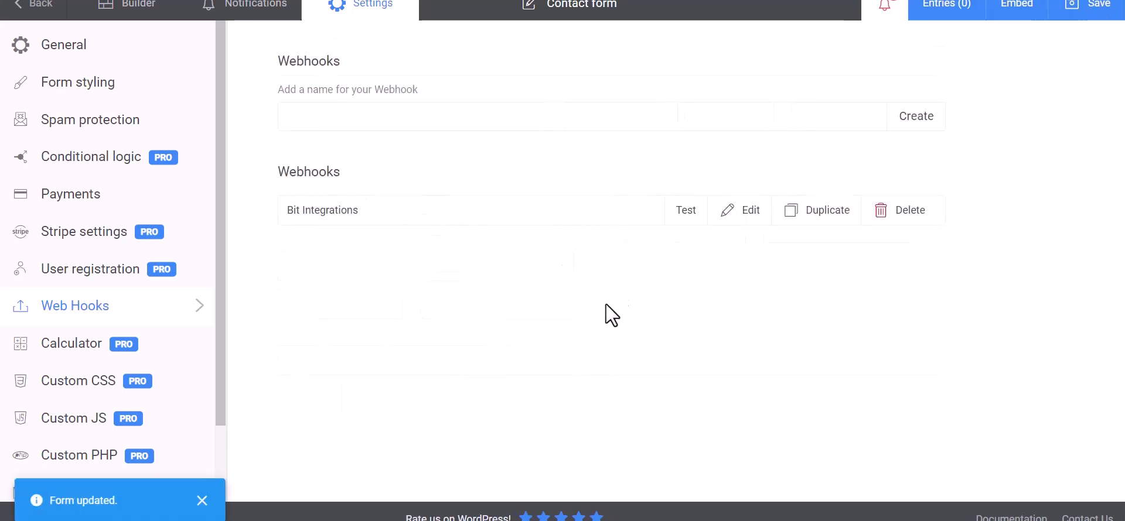
click(685, 214)
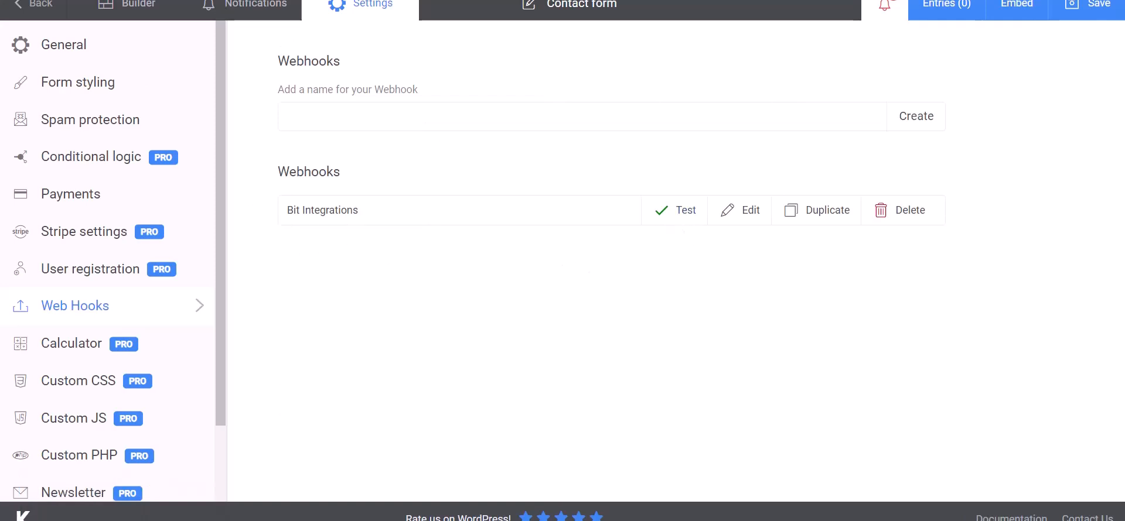
Step: Return to Bit Integrations, review the fetched webhook response, and choose MoxieCRM as the action
click(97, 1)
scroll(554, 412, down, 15)
scroll(492, 472, down, 5)
scroll(320, 463, down, 4)
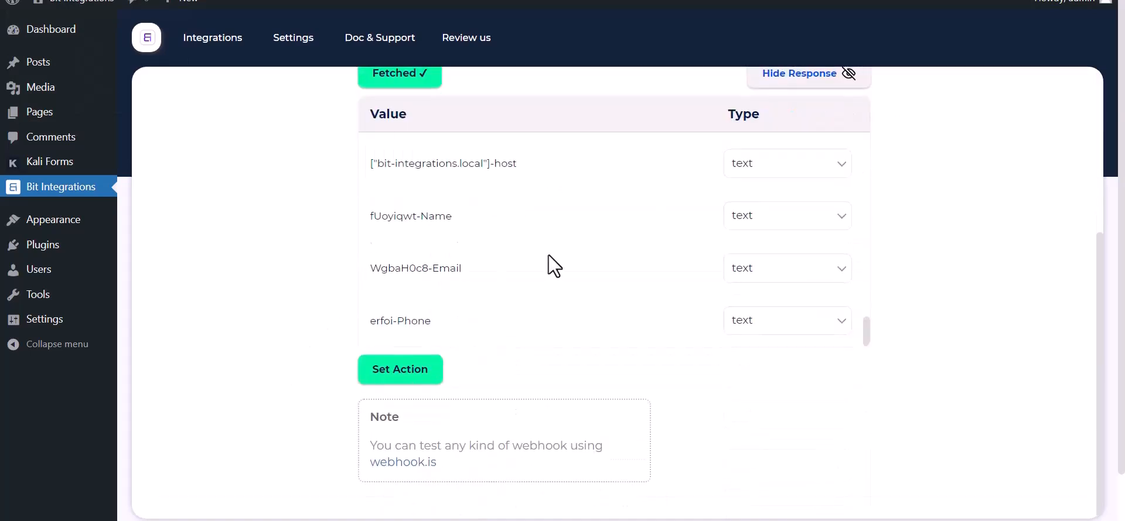
scroll(547, 258, down, 2)
click(398, 299)
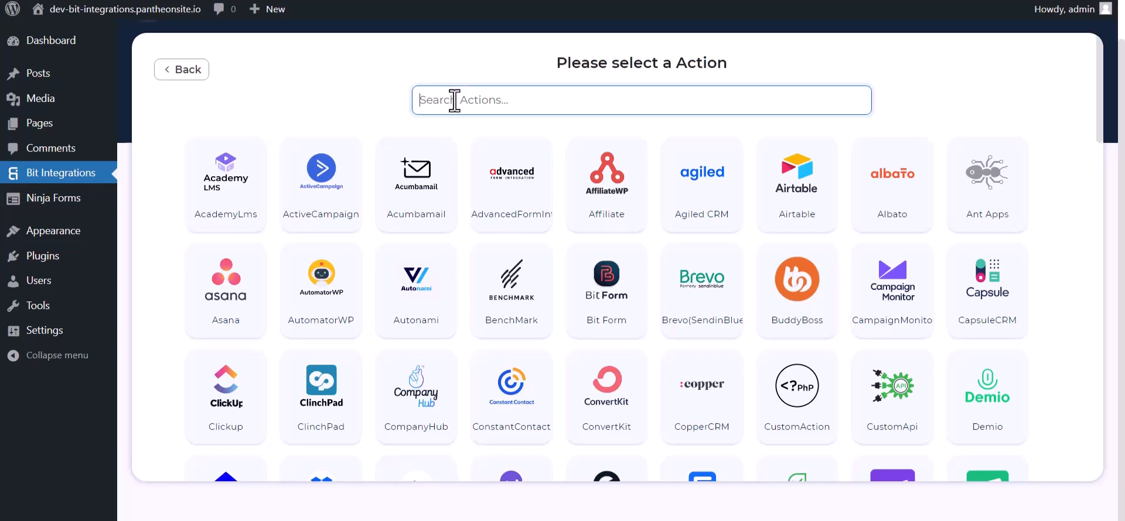
text(mox)
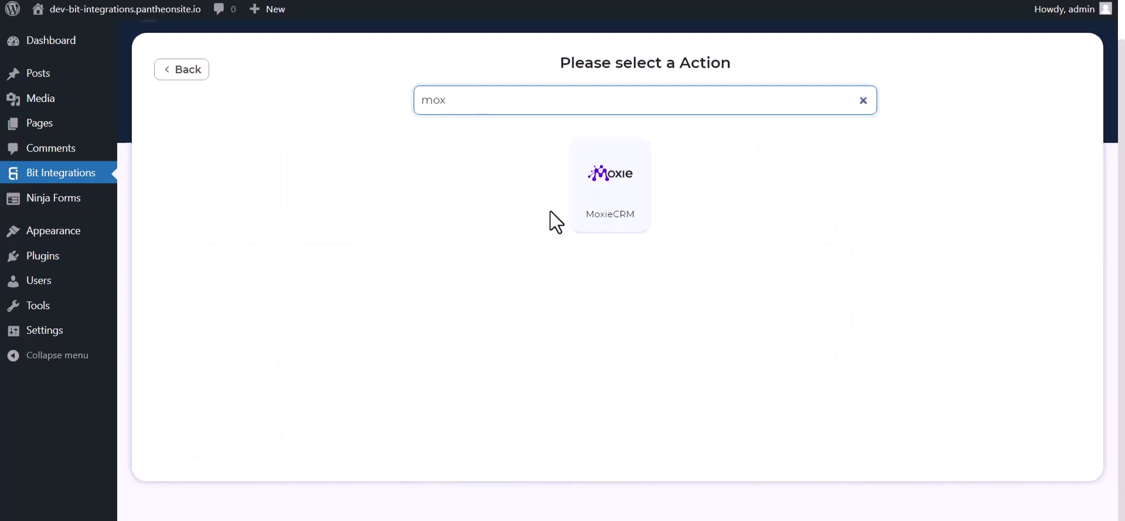
click(592, 201)
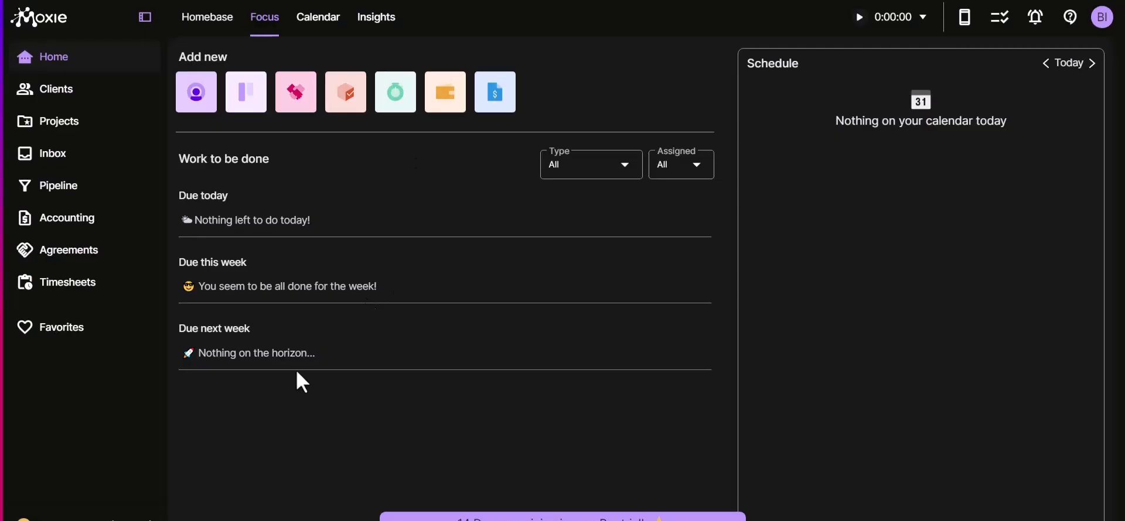
Step: Switch to Moxie and enable the custom integration under the connected apps
click(82, 518)
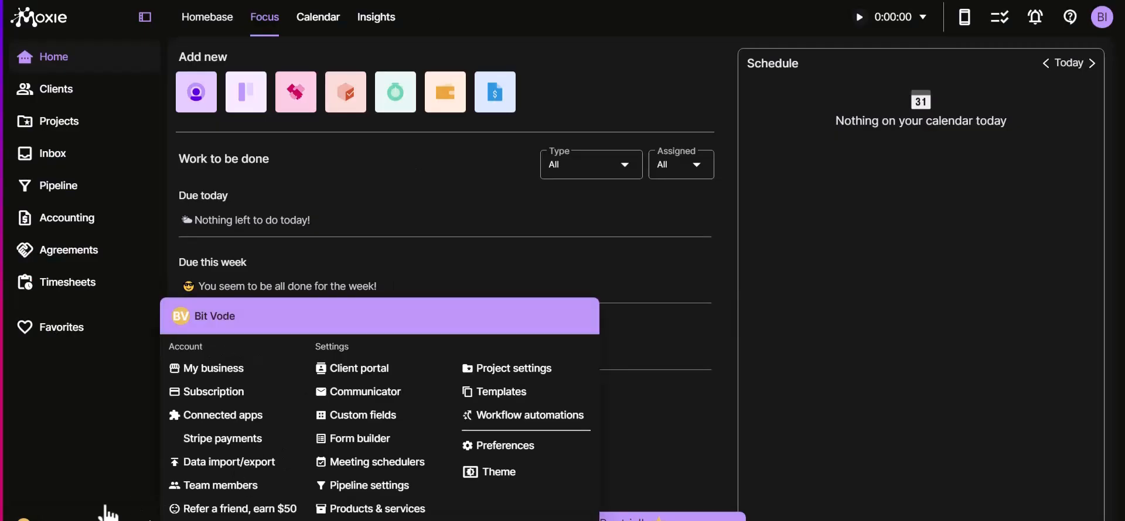
click(201, 419)
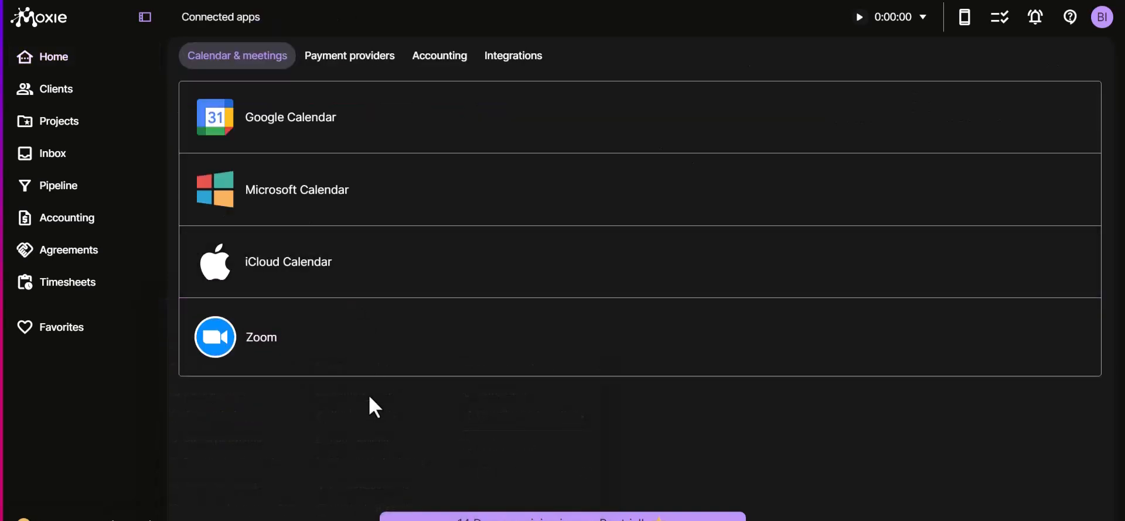
click(509, 63)
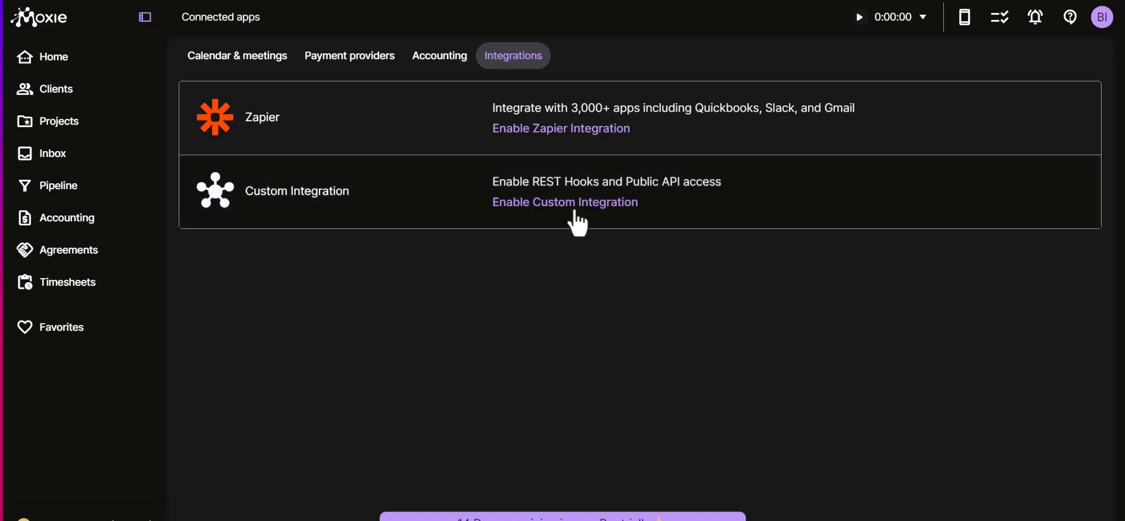
click(552, 205)
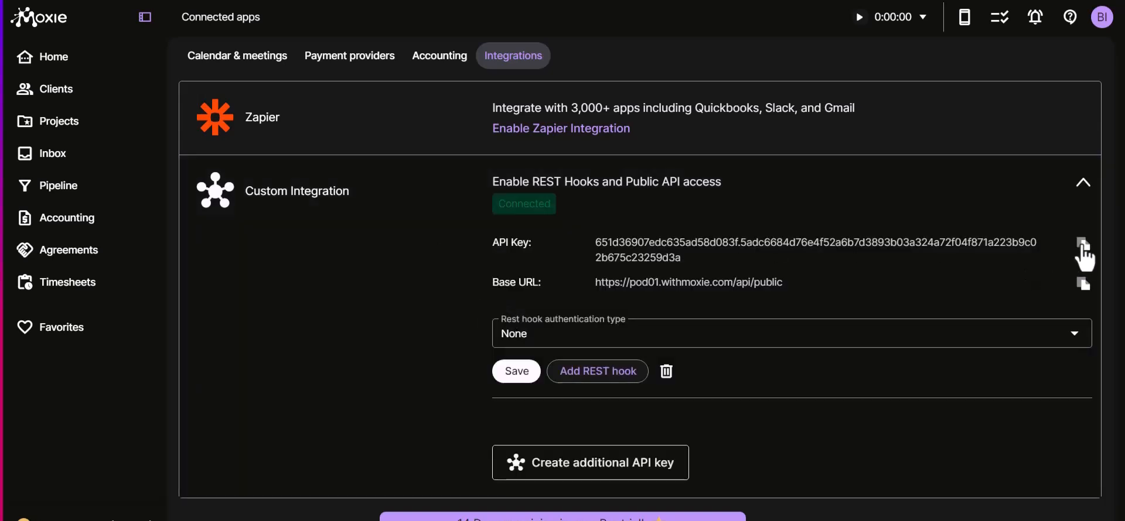
Step: Copy the API key from Moxie and paste it as the API key in the MoxieCRM integration settings
click(1082, 243)
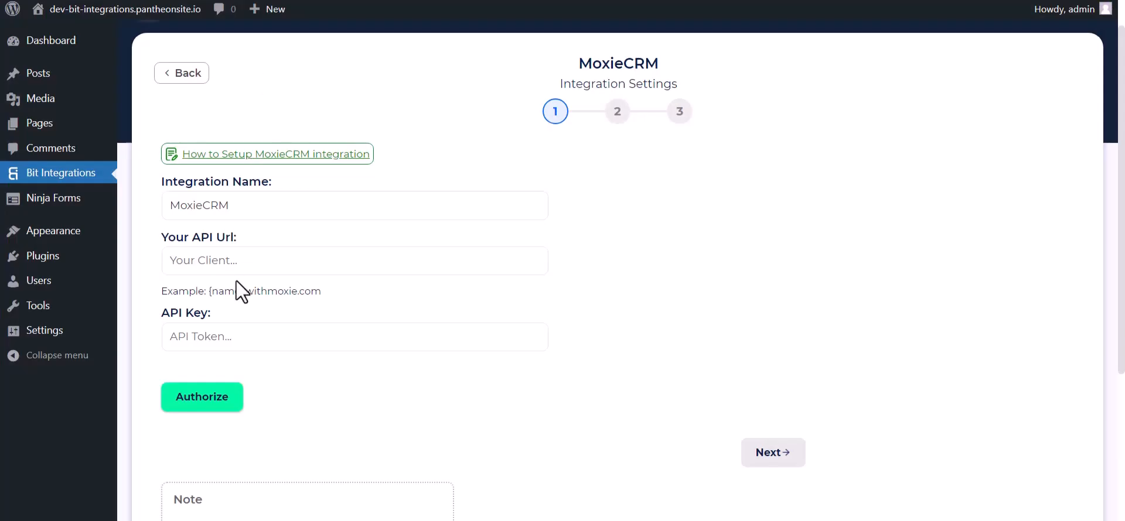
click(244, 338)
key(ctrl+v)
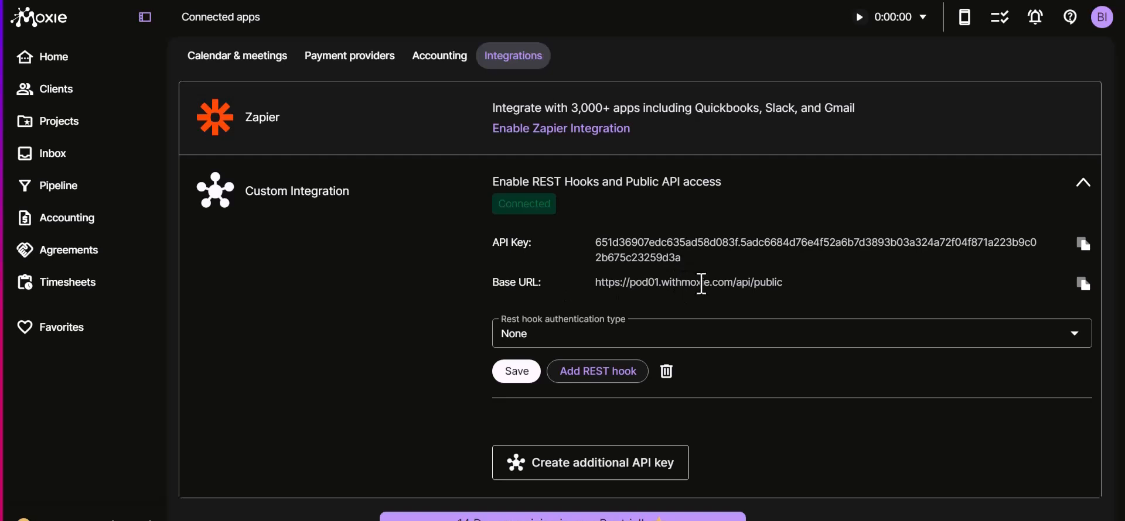
Step: Copy pod01.withmoxie.com from Moxie's base URL into the integration's API URL and authorize the connection
drag(734, 285, 635, 287)
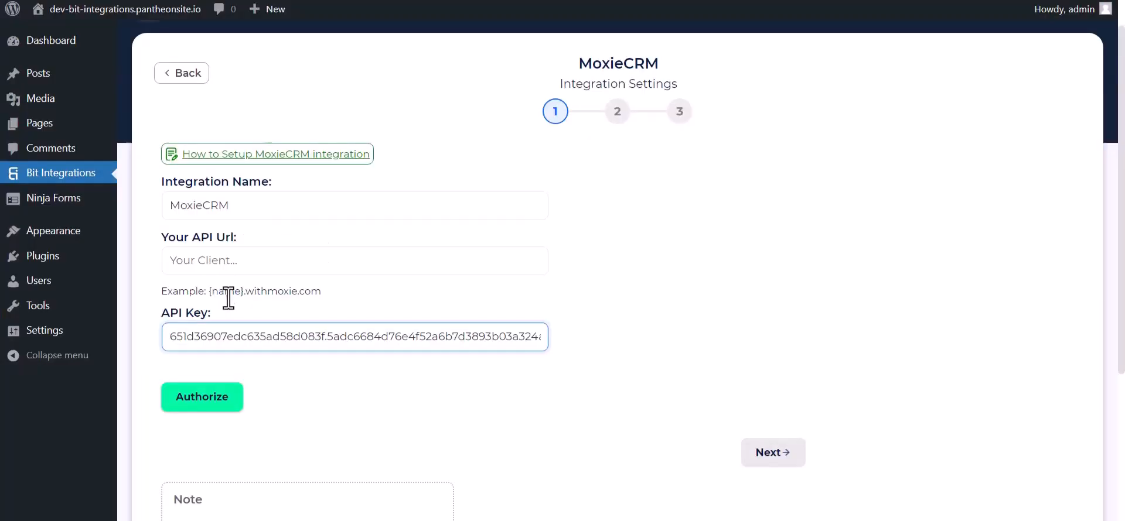
click(329, 260)
key(ctrl+v)
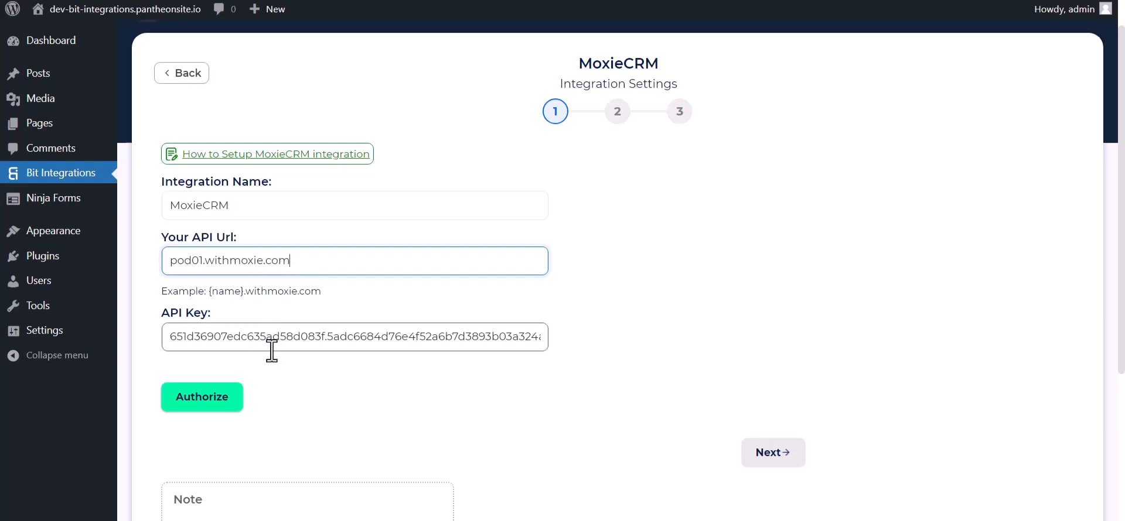
drag(304, 264, 169, 264)
click(318, 265)
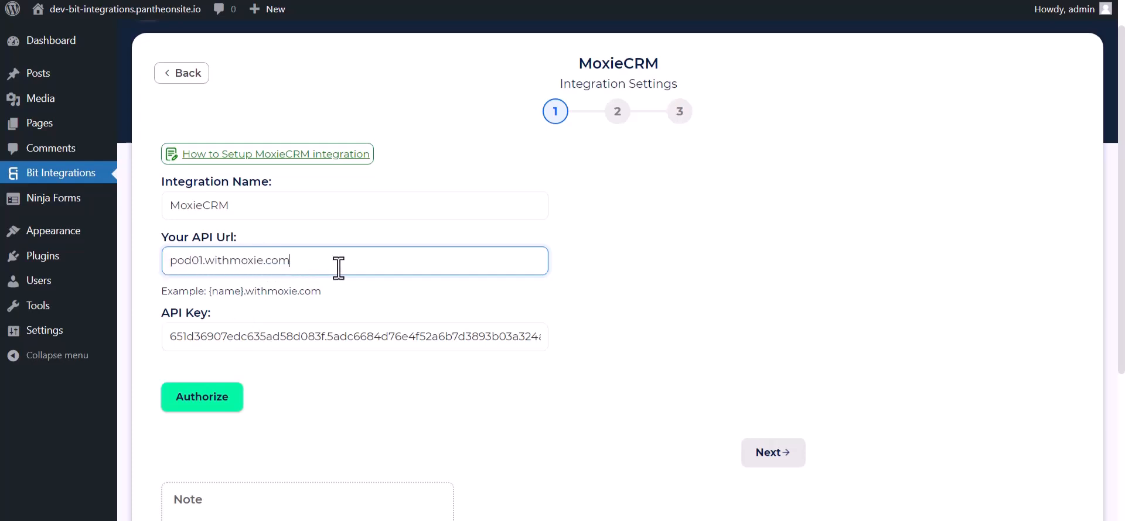
click(212, 399)
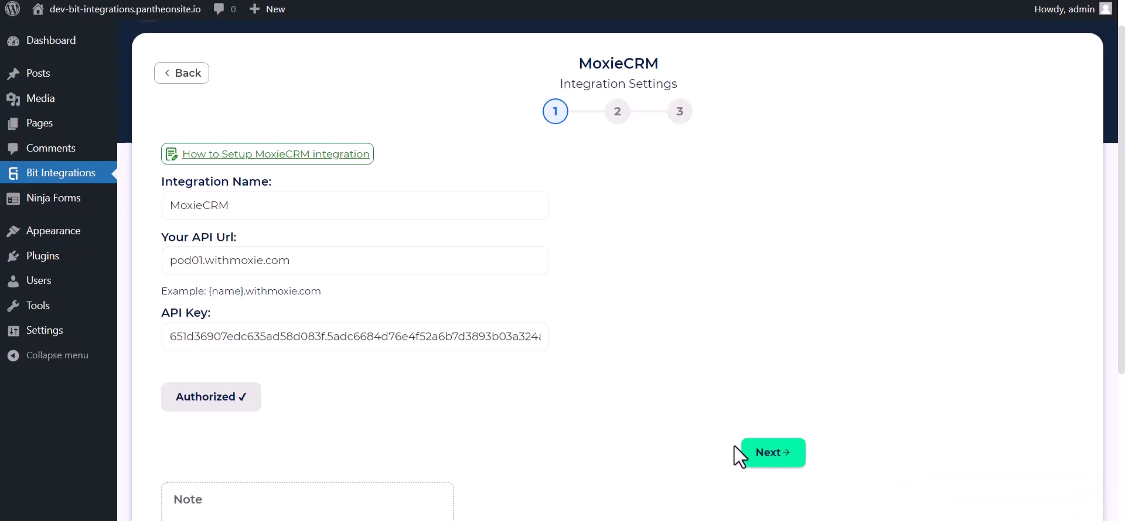
Step: Continue to the second integration stage, choose Create Contact as the action, and map the Email form field to Email Address
click(759, 452)
click(477, 182)
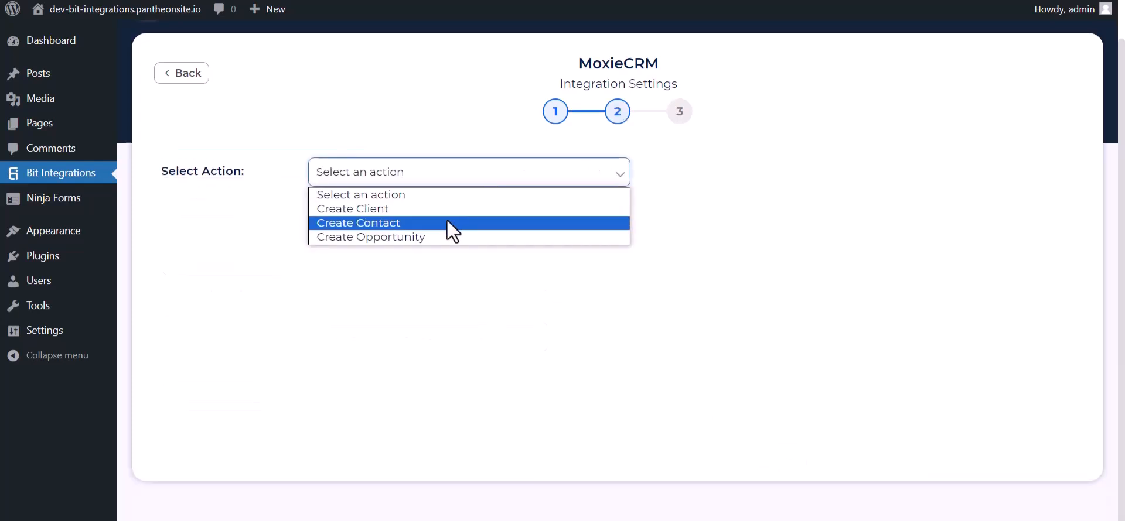
click(385, 224)
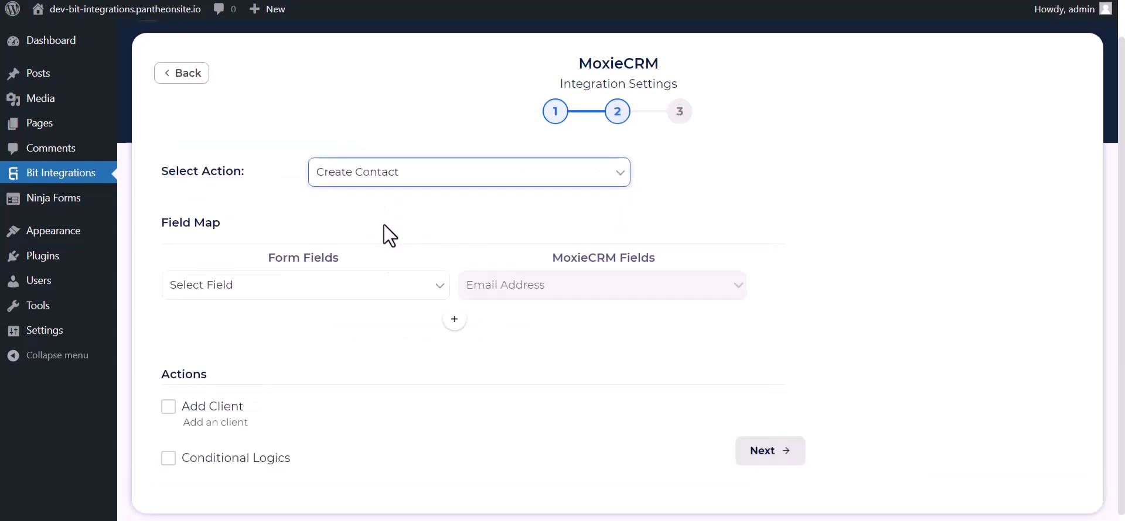
click(366, 285)
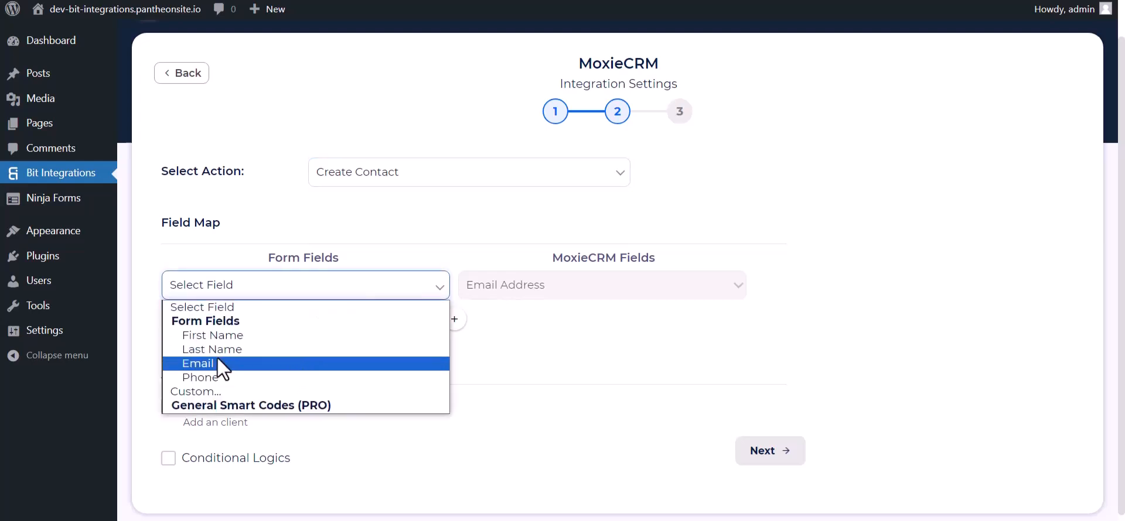
click(218, 359)
Step: Add a field map row that links the First Name form field to MoxieCRM's First Name
click(455, 320)
click(475, 325)
click(491, 351)
click(413, 327)
click(498, 327)
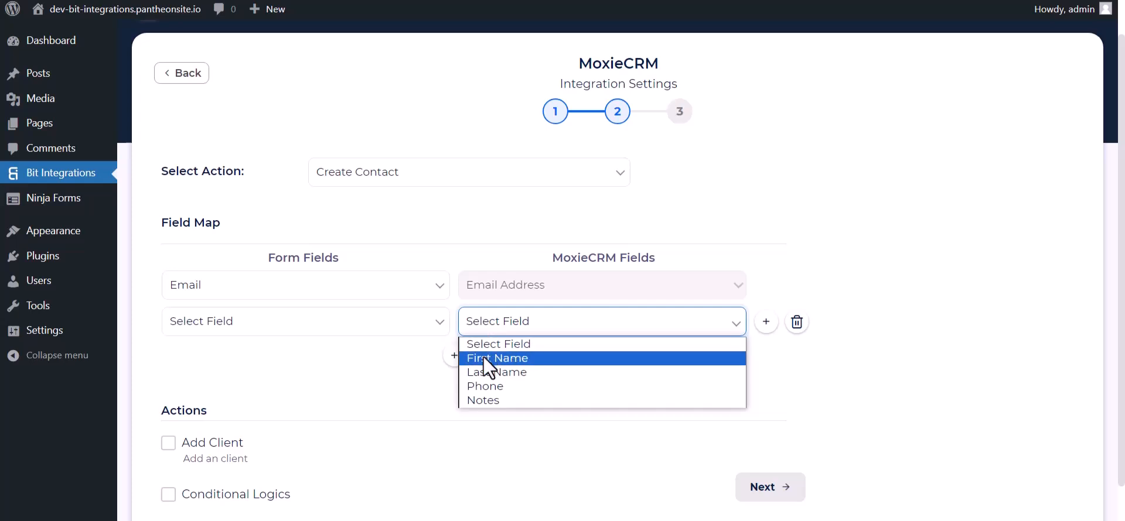
click(483, 357)
click(381, 329)
click(191, 375)
Step: Add a field map row that links the Last Name form field to MoxieCRM's Last Name
click(456, 355)
click(486, 359)
click(497, 408)
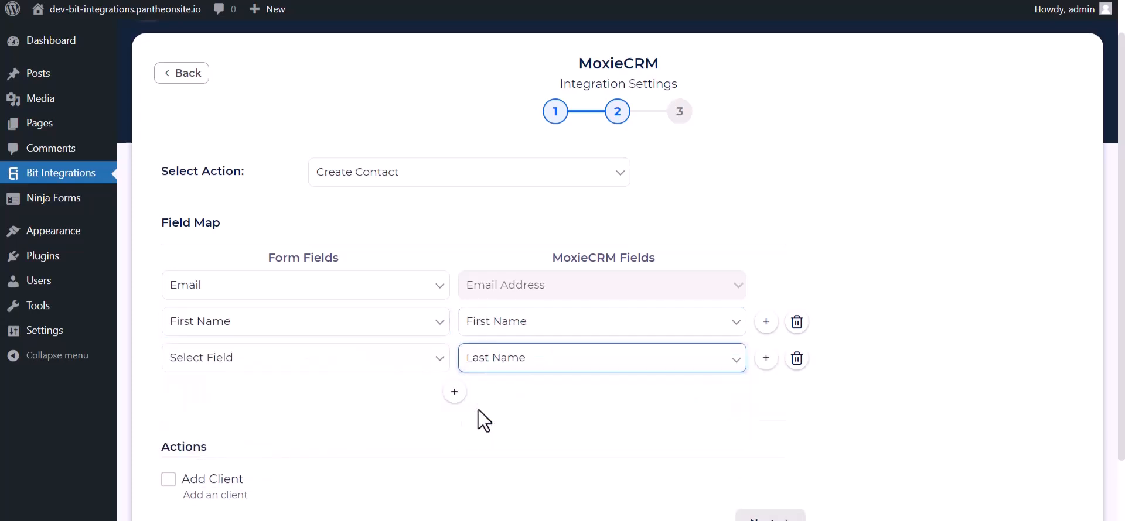
click(317, 364)
click(221, 423)
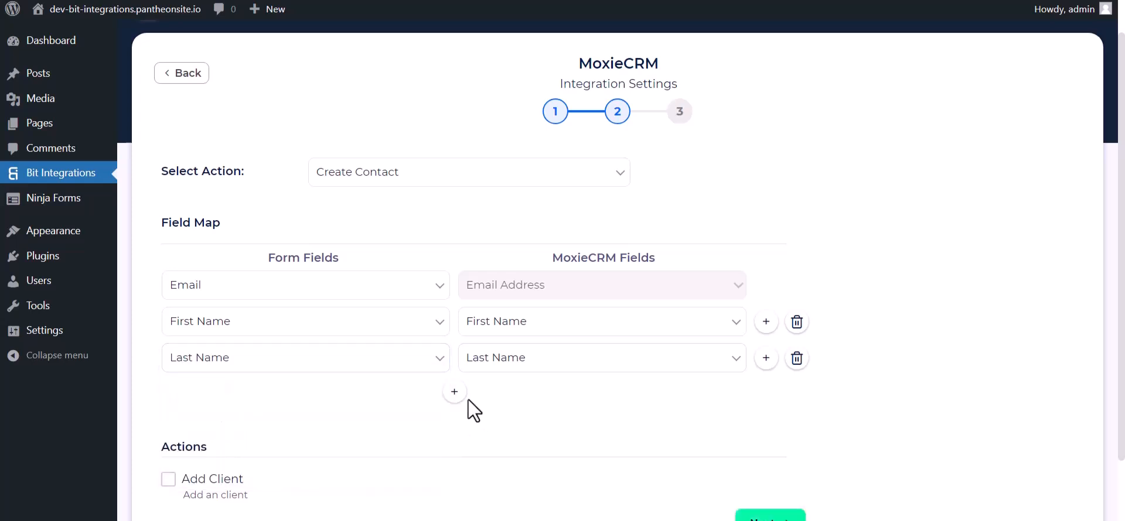
Step: Add another field map row that links the Phone form field to MoxieCRM's Phone
click(455, 394)
click(518, 396)
click(490, 459)
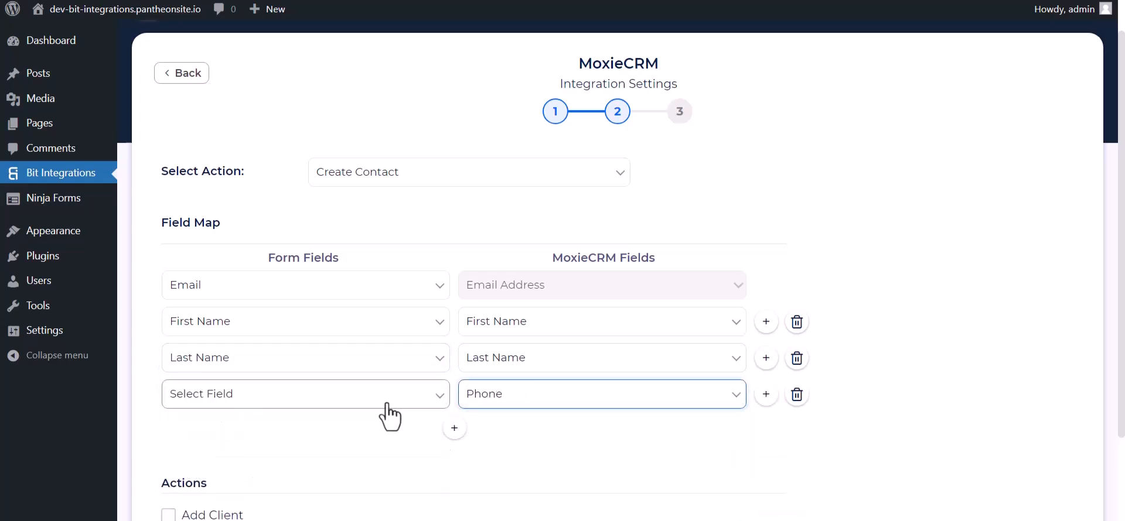
click(386, 398)
click(271, 486)
Step: Try out the Add Client and Conditional Logics actions, turning each one on and off again
scroll(443, 490, down, 2)
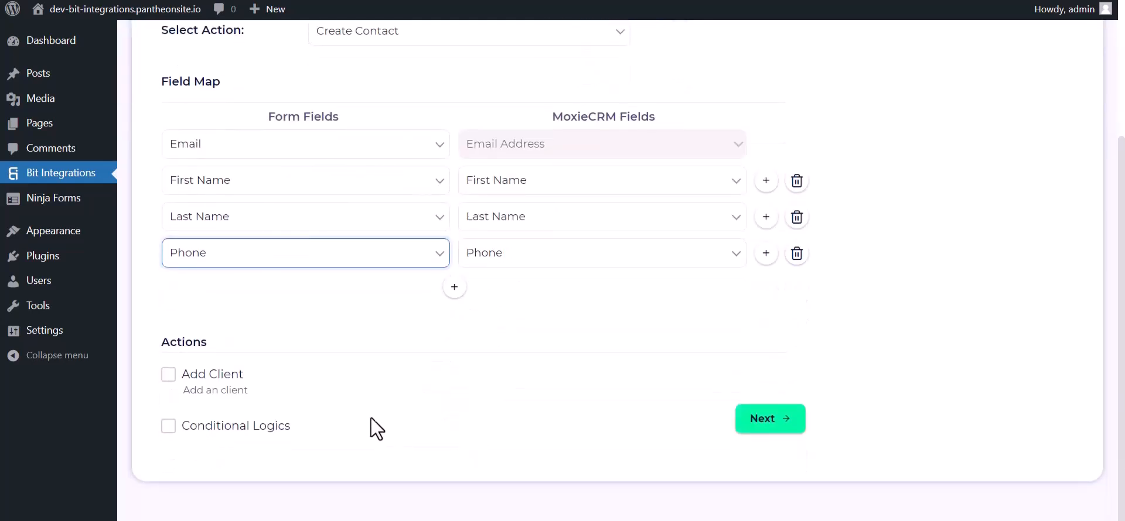
click(169, 375)
click(168, 375)
click(168, 426)
scroll(378, 377, down, 2)
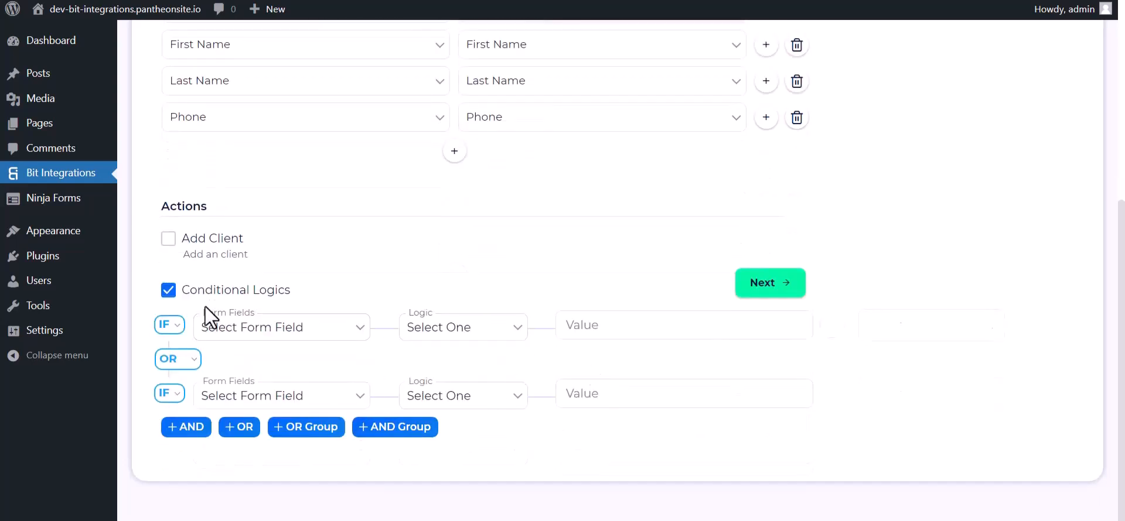
click(168, 290)
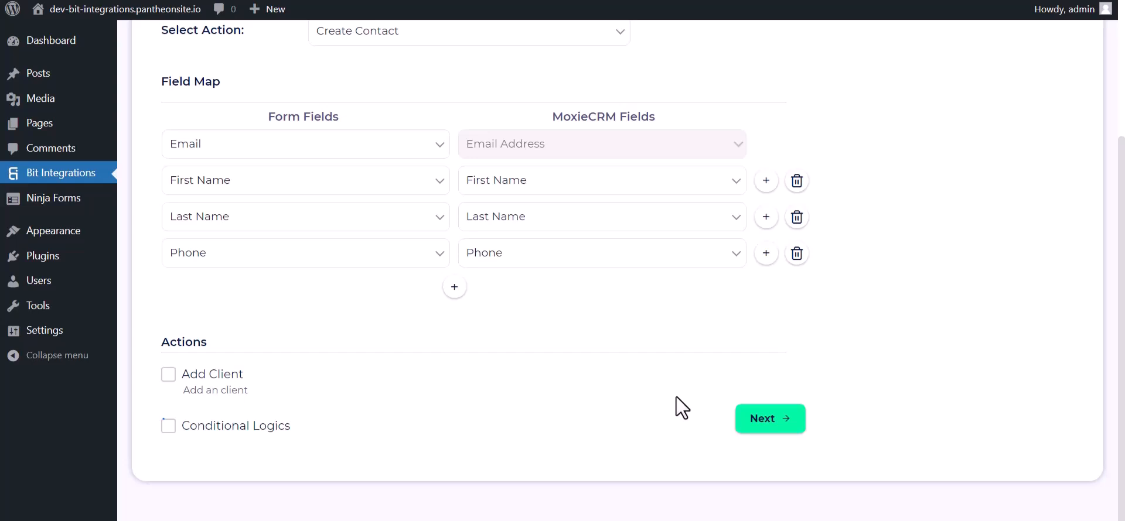
Step: Continue to the third integration stage, then finish and save the MoxieCRM integration
click(761, 418)
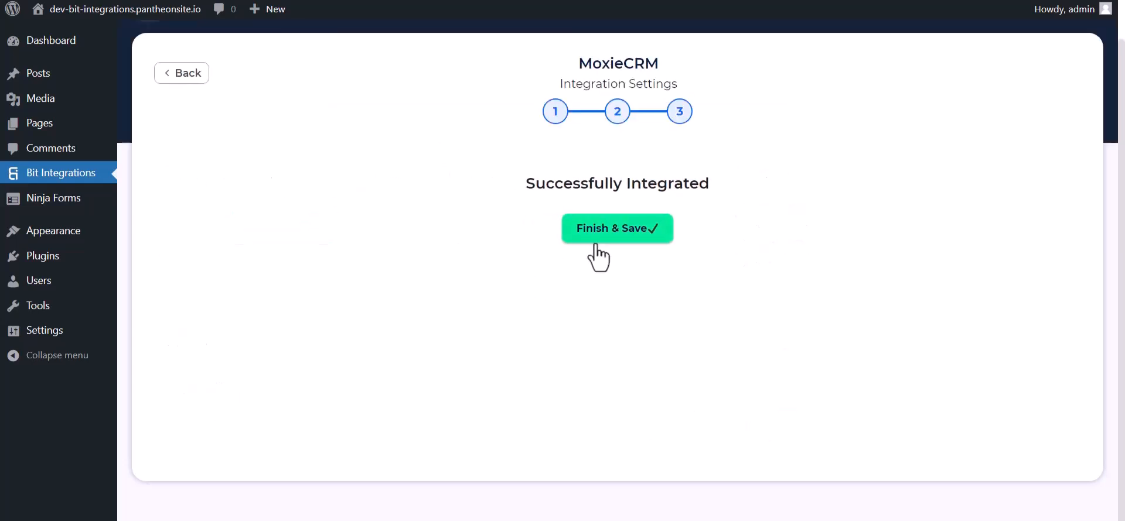
click(597, 239)
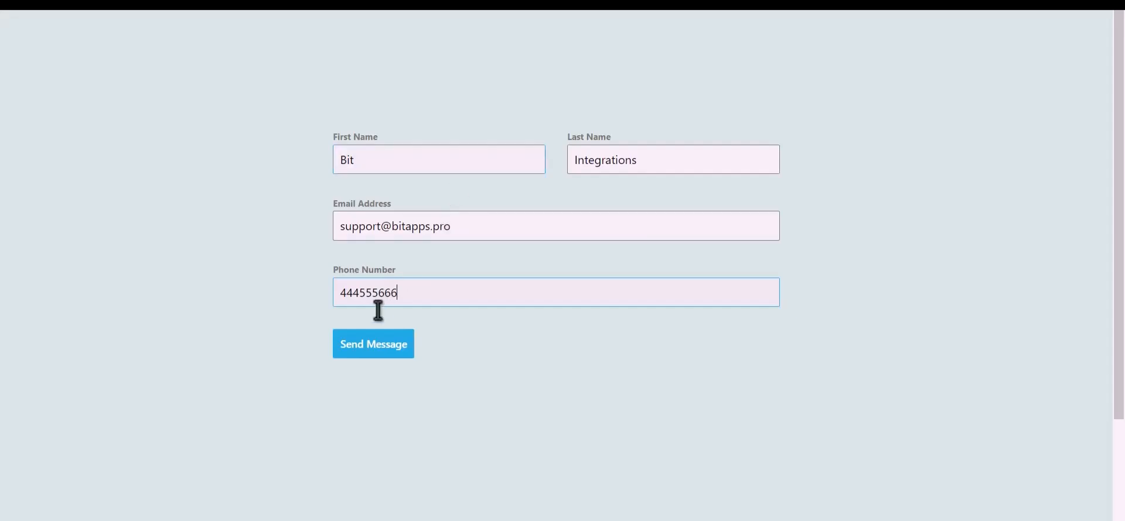
Step: Send the completed contact form, switch to Moxie and open the Bit Integrations entry among the client contacts
click(383, 352)
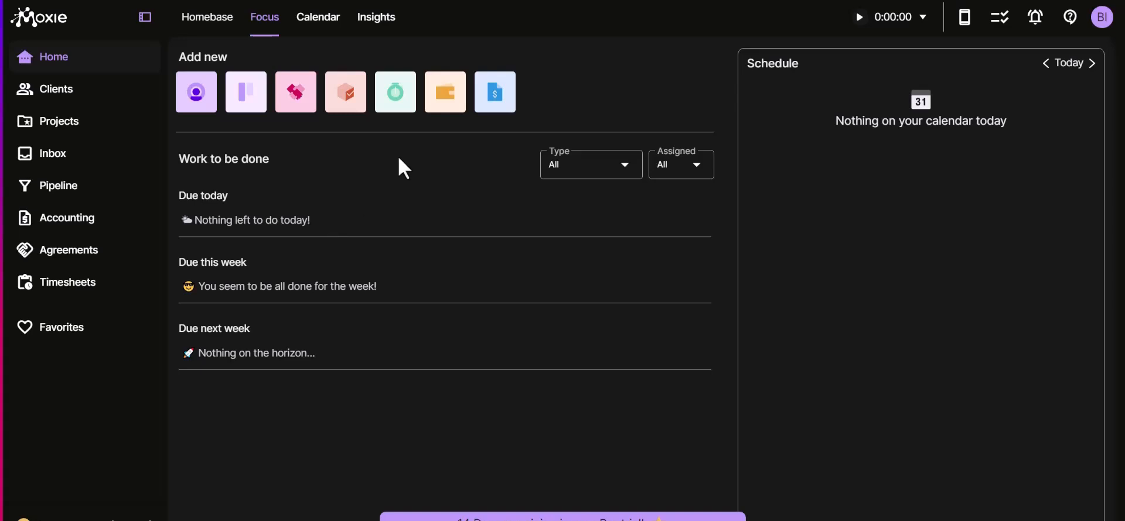
click(57, 93)
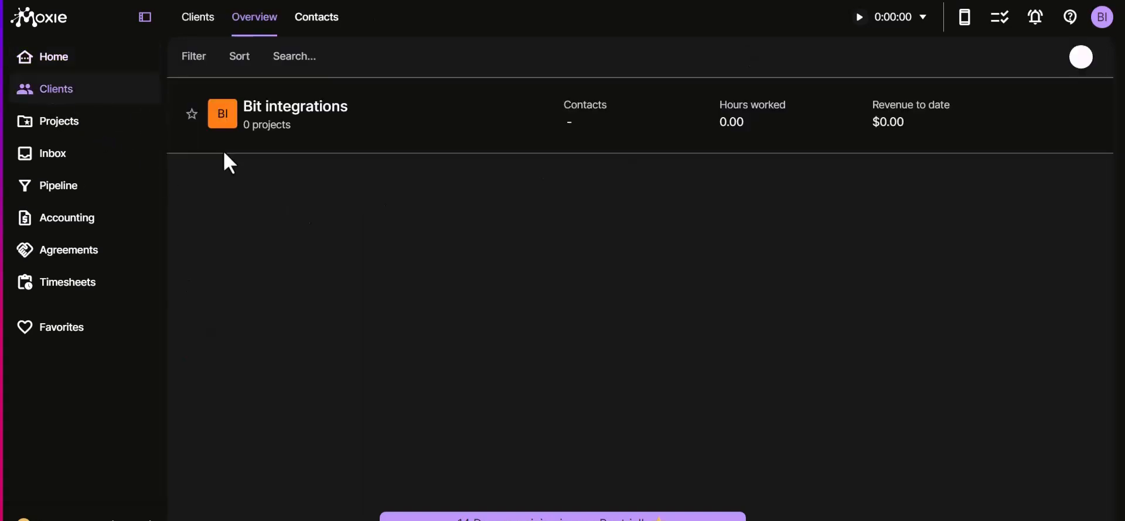
click(317, 19)
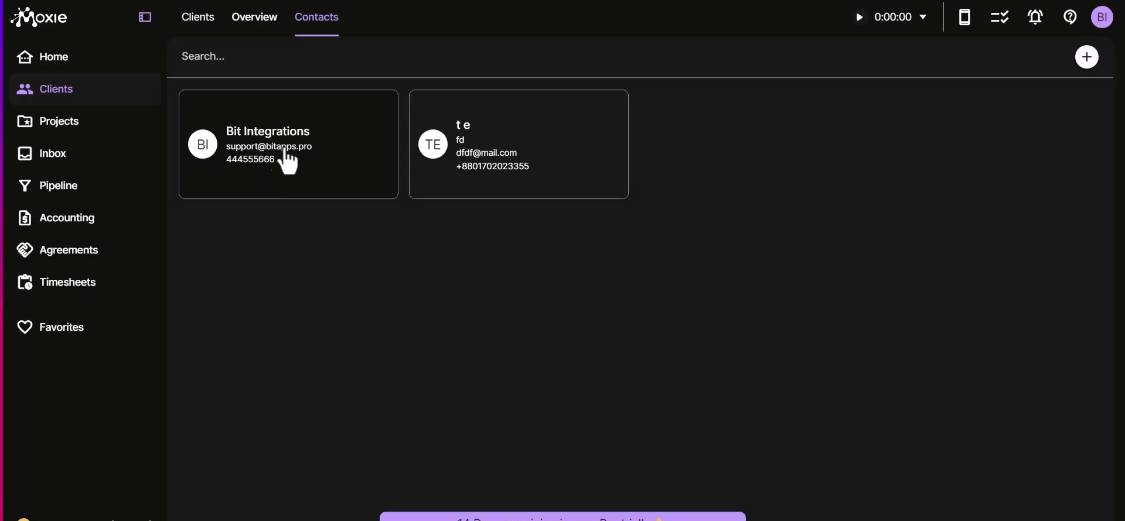
click(313, 153)
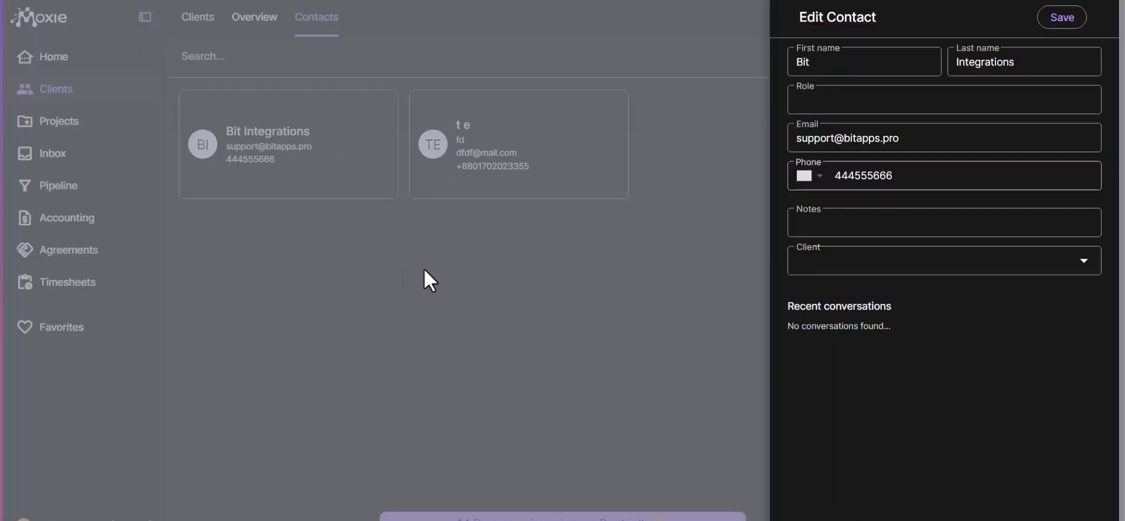